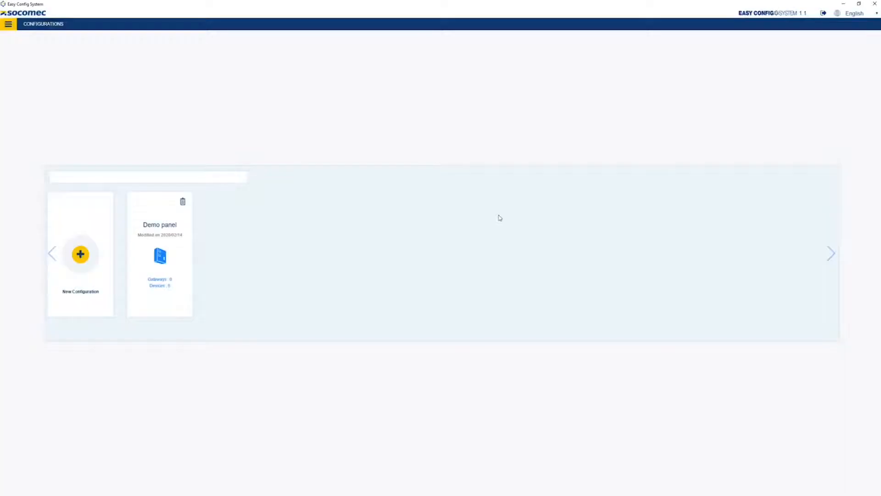
- Open the Demo panel configuration in USB mode and view the M-70 gateway's dashboard with its connected devices
click(170, 238)
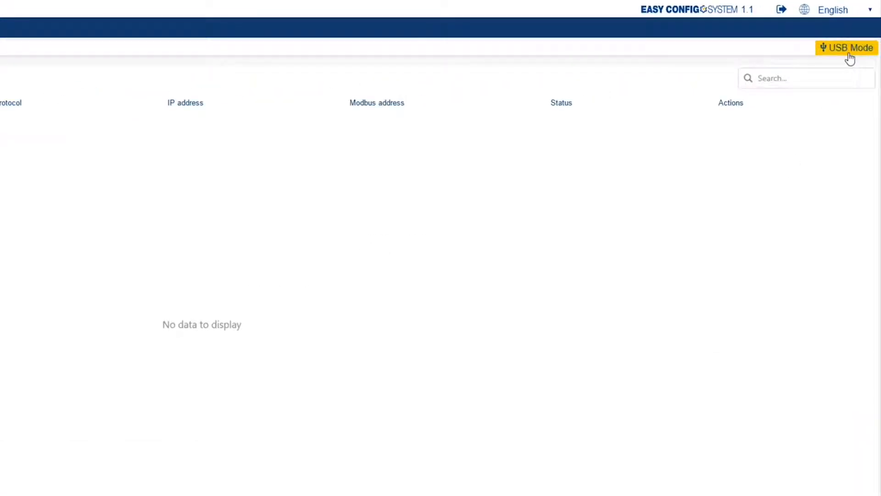
click(849, 54)
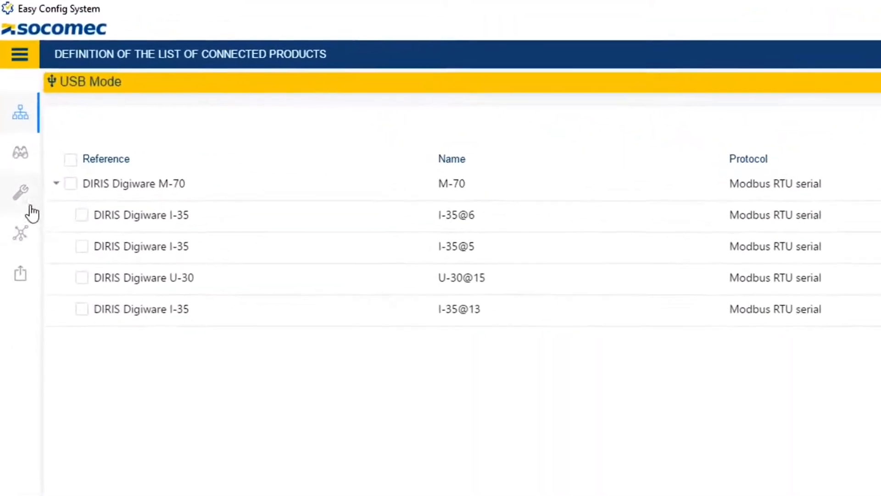
click(22, 164)
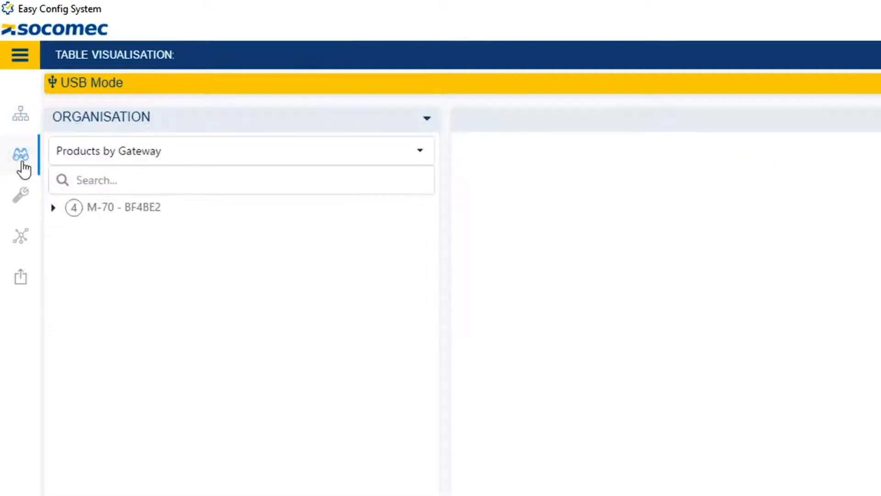
click(51, 209)
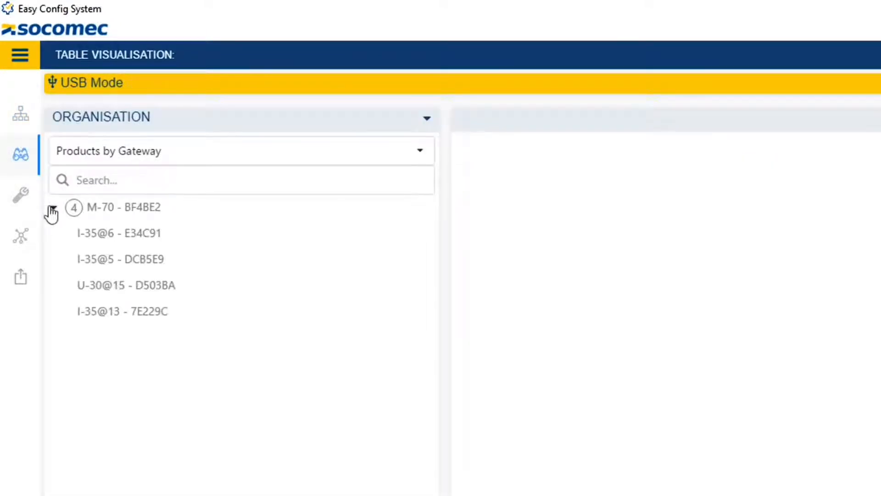
click(102, 210)
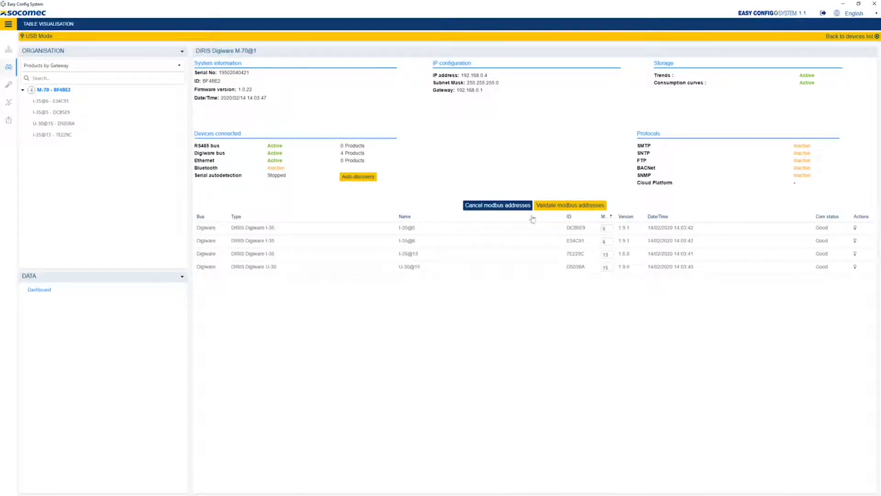
click(503, 207)
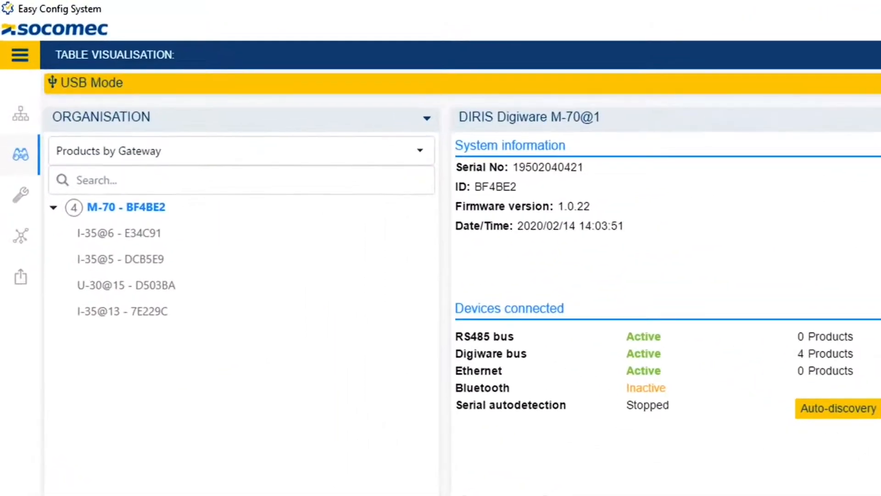
- Review the M-70 gateway's auto-discovery settings, including the available addressing methods
click(21, 197)
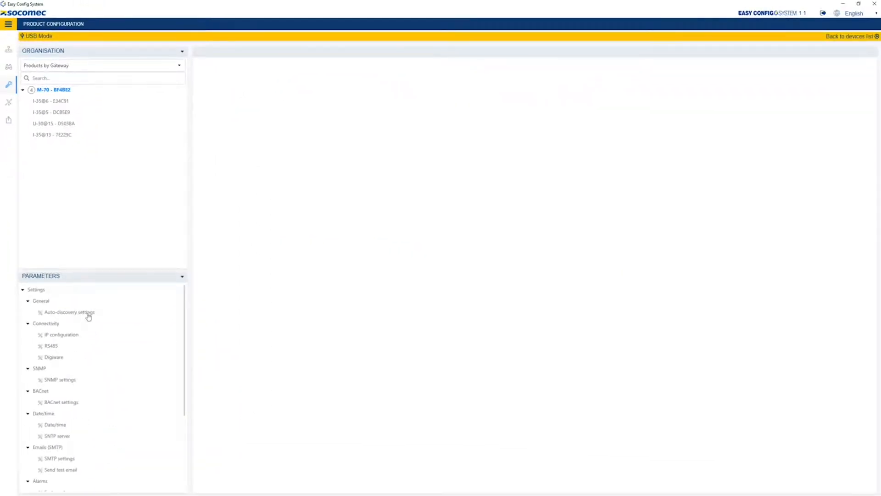
click(89, 314)
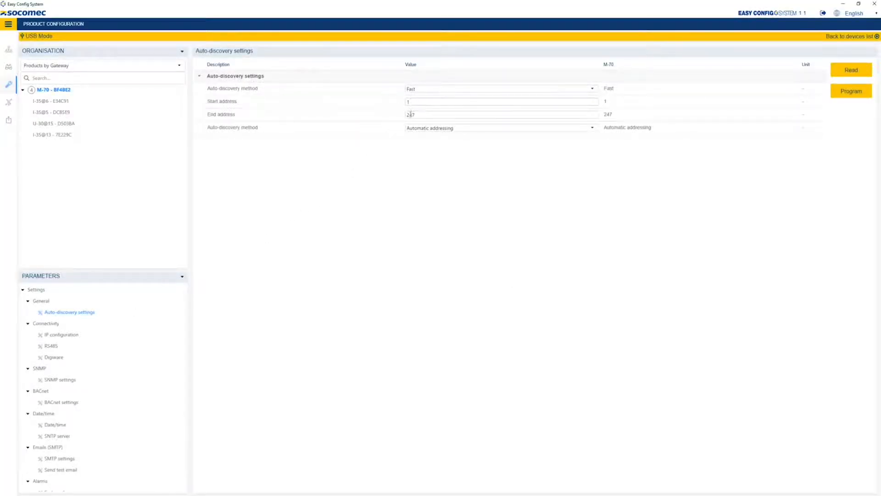
double_click(412, 130)
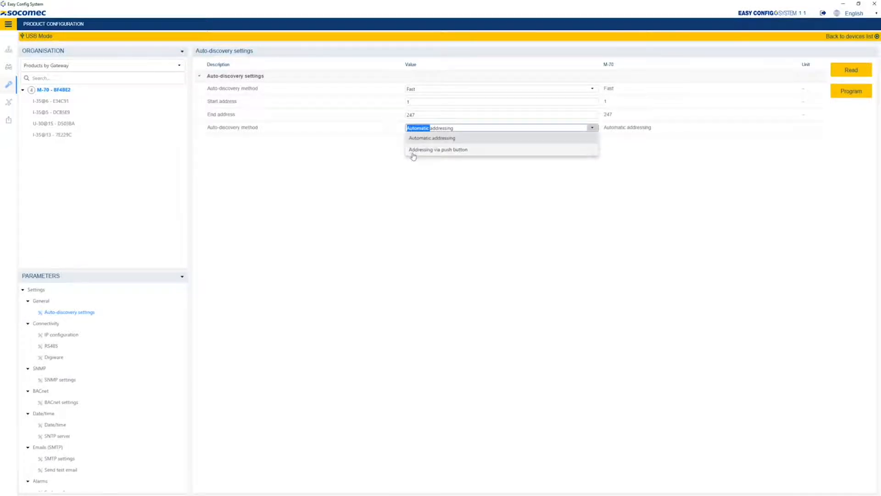
click(329, 172)
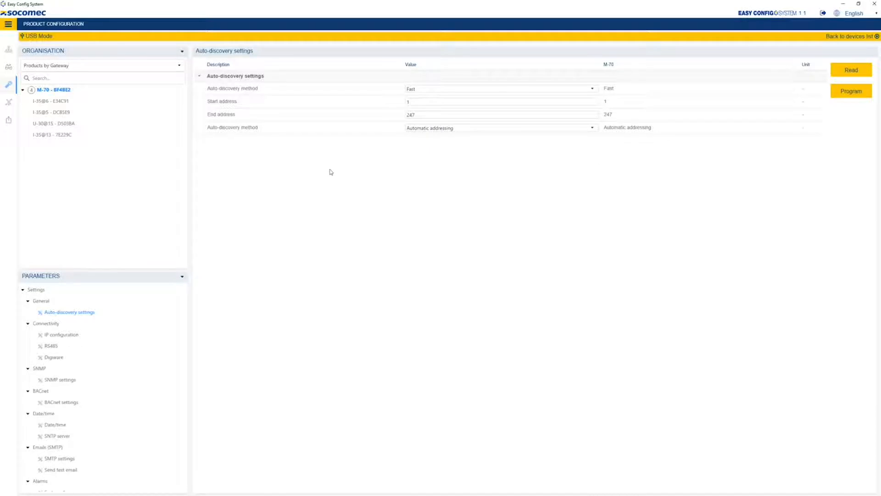
- Set the M-70 gateway's IP address to 172.23.24.112, subnet mask to 255.255.0.0 and gateway to 172.23.13.1
click(51, 336)
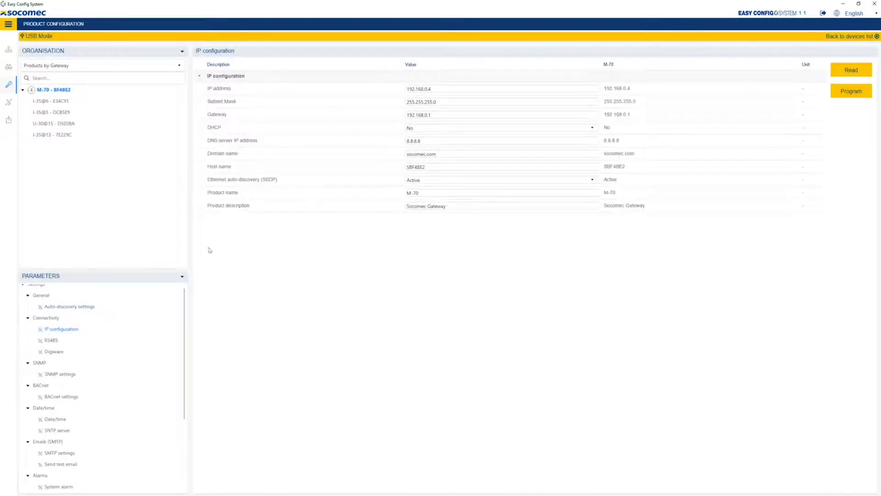
drag(436, 86, 406, 84)
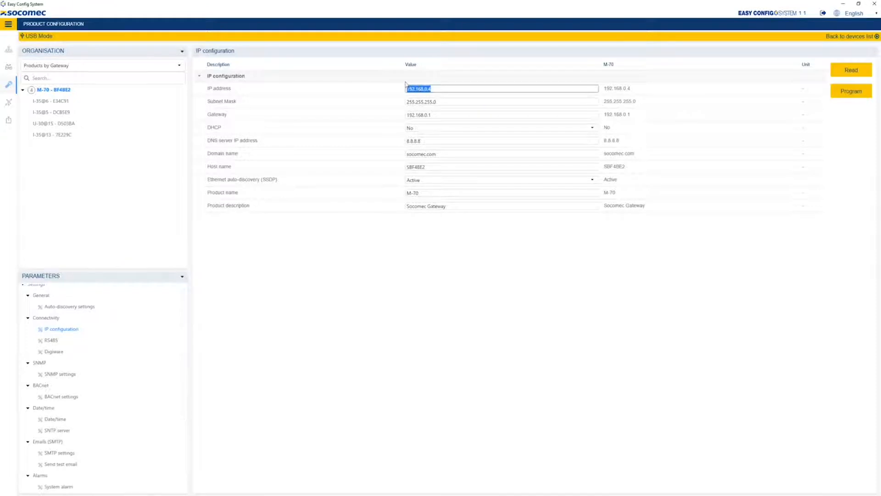
text(172.23.24.112)
drag(437, 101, 406, 115)
text(0)
text(13)
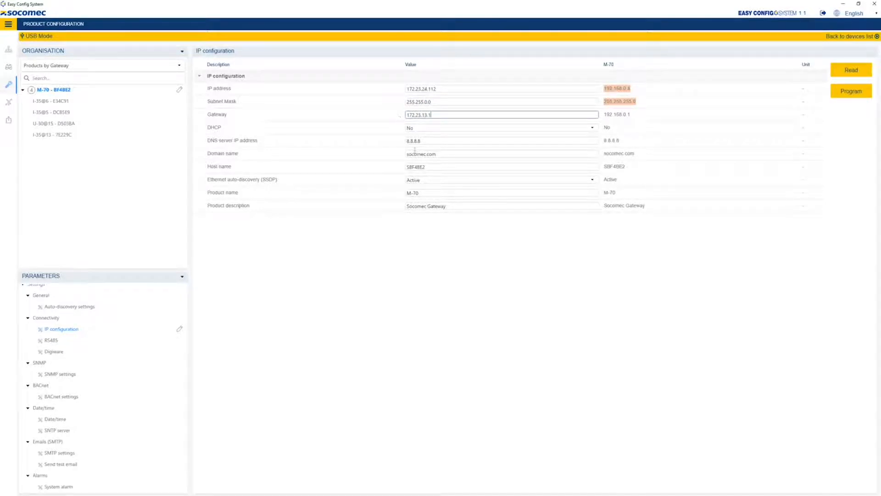
click(481, 293)
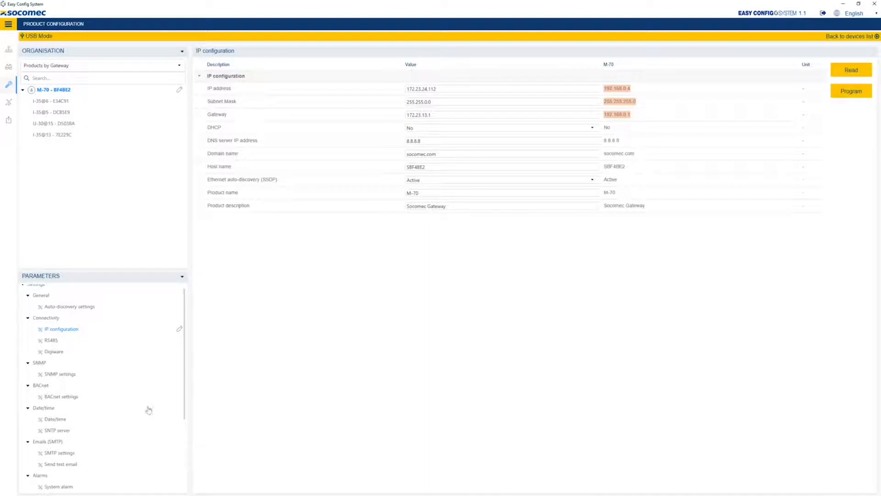
- Review the U-30@15 module's electrical network settings and set its trends integration period to 10 Minutes
scroll(148, 410, down, 3)
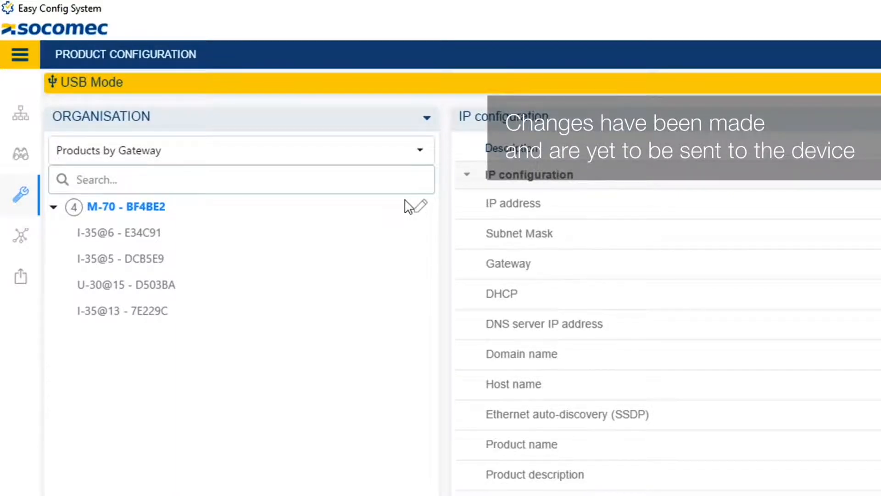
click(142, 290)
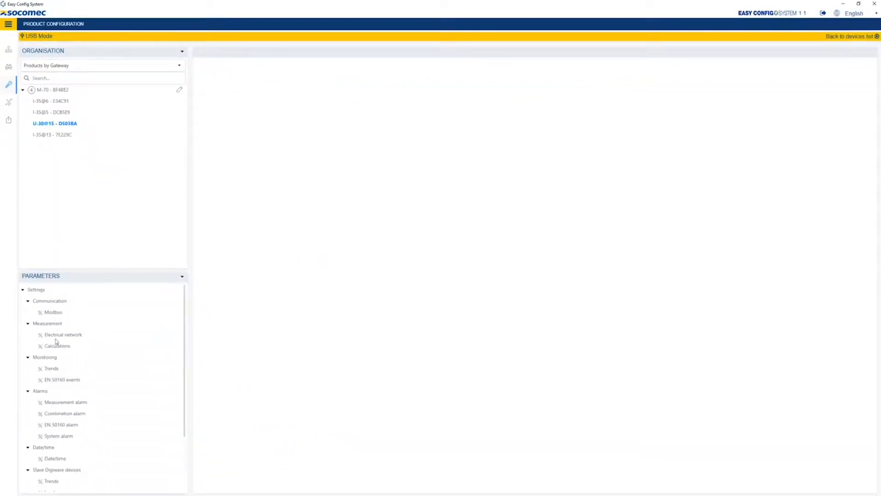
click(58, 336)
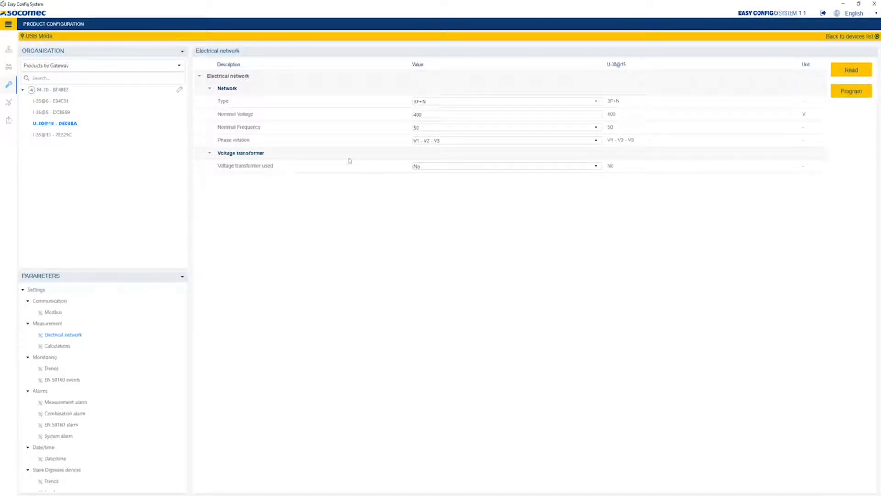
click(57, 347)
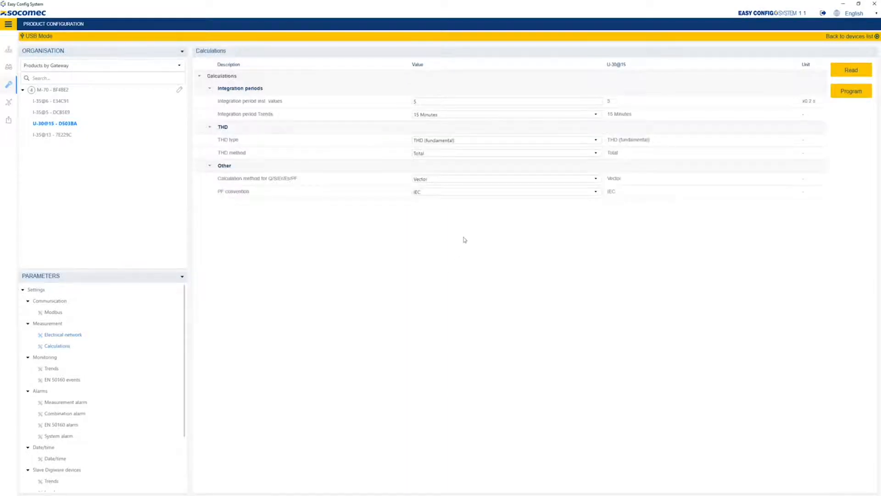
click(440, 116)
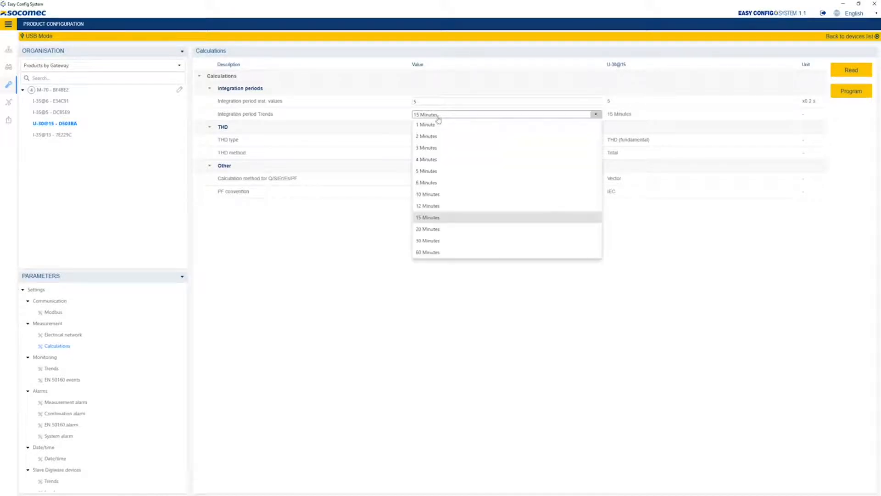
click(428, 194)
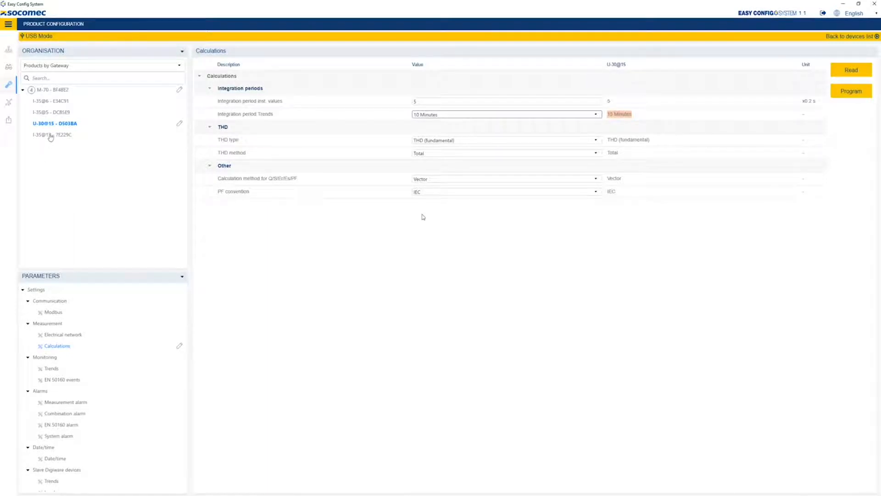
- Rename Load 1 of the I-35@6 module as GENERAL and collapse the Load 2 and Load 3 sections
click(60, 105)
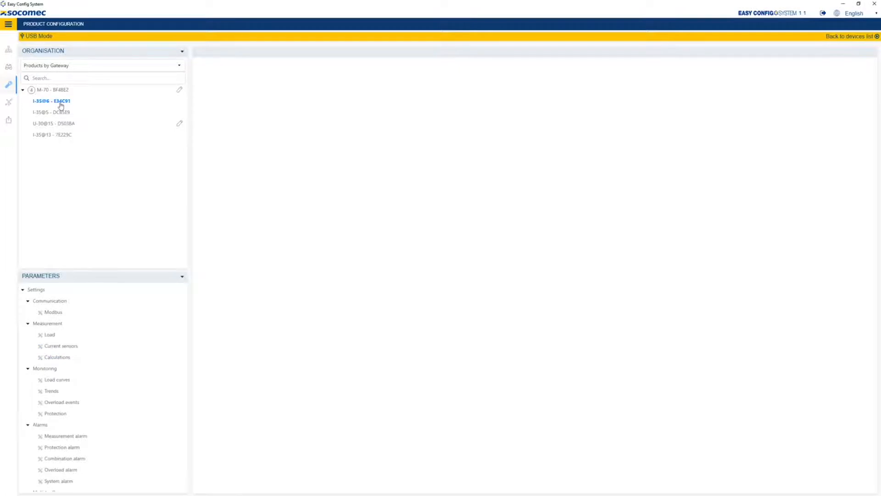
scroll(38, 328, down, 1)
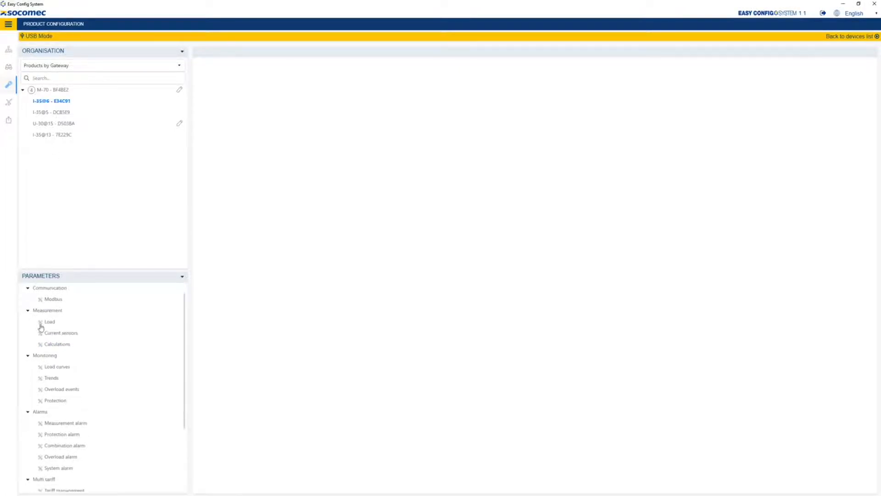
click(48, 323)
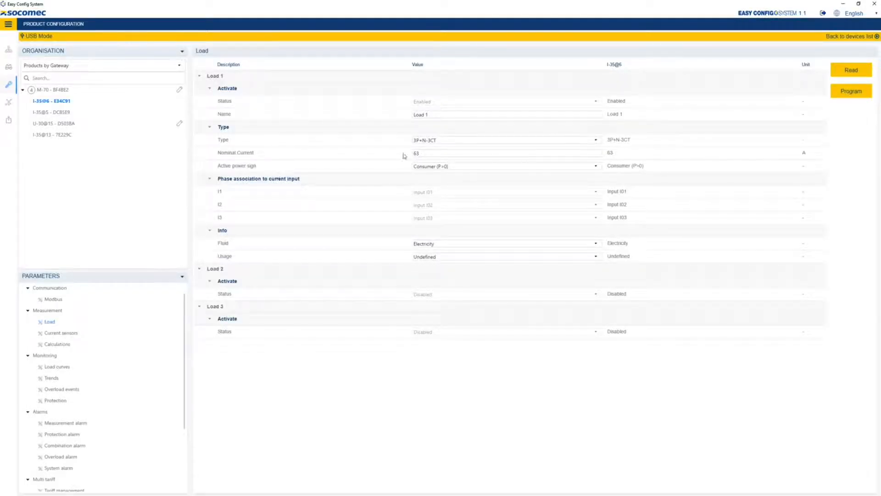
drag(438, 117, 414, 122)
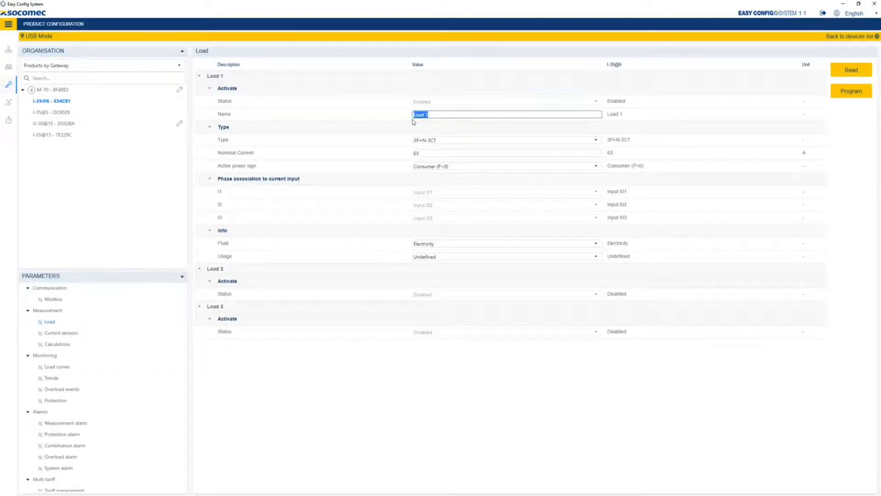
text(GENERAL)
click(200, 270)
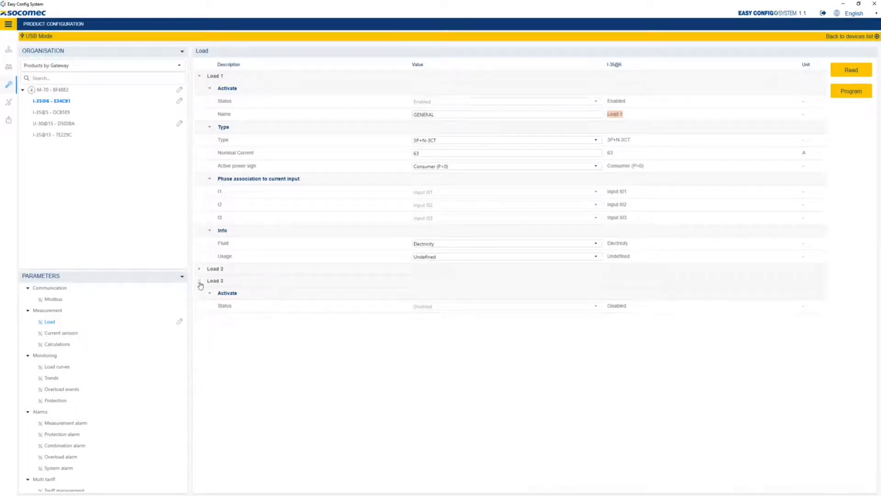
click(200, 282)
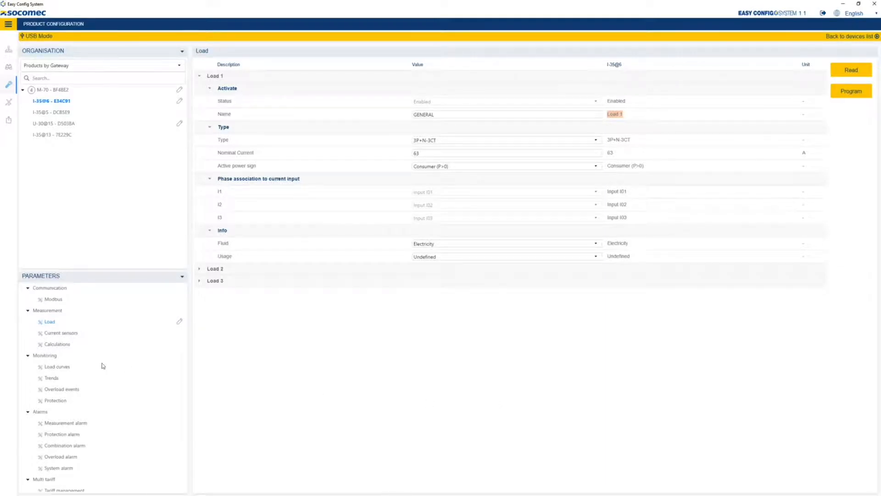
- Send the current sensors configuration of the I-35@6 module to the device
click(61, 332)
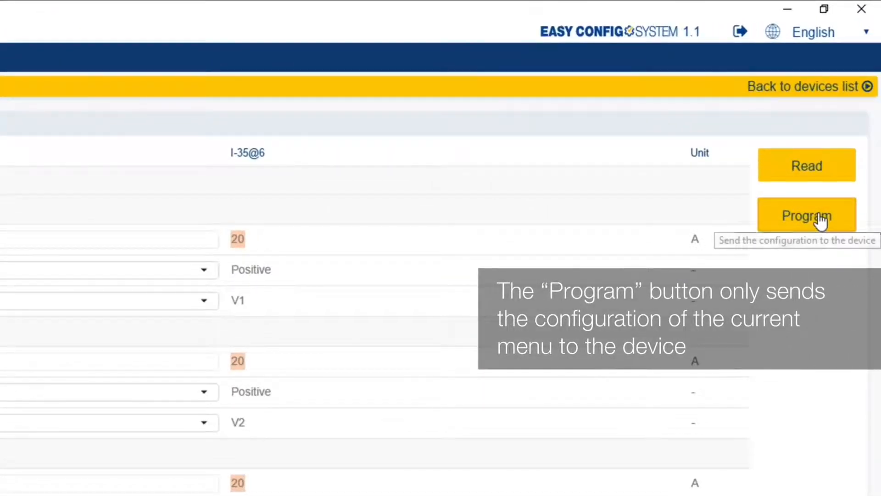
click(821, 223)
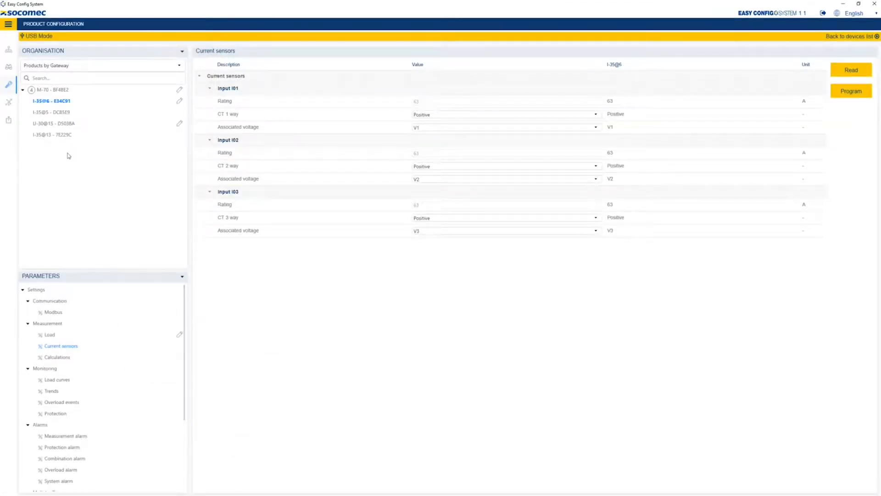
- Rename Load 1 of the I-35@5 module as PC1 and set its type to 1P+N-1CT
click(64, 117)
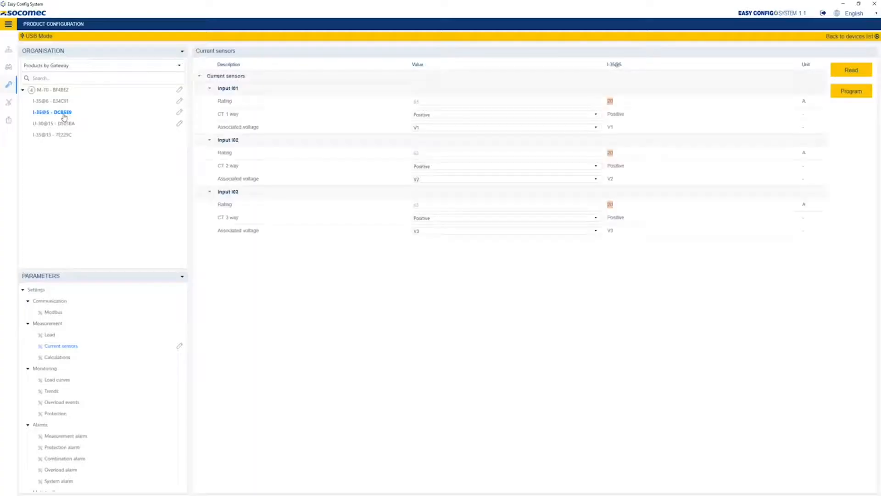
click(49, 337)
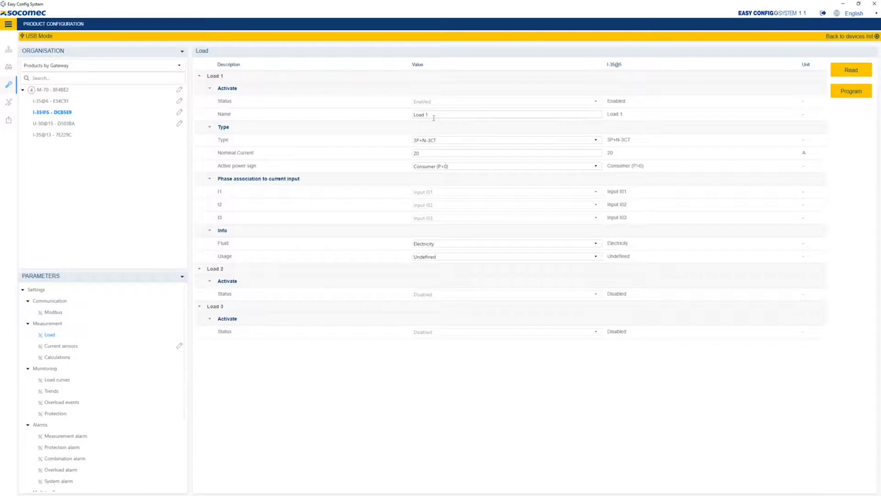
drag(433, 118, 411, 119)
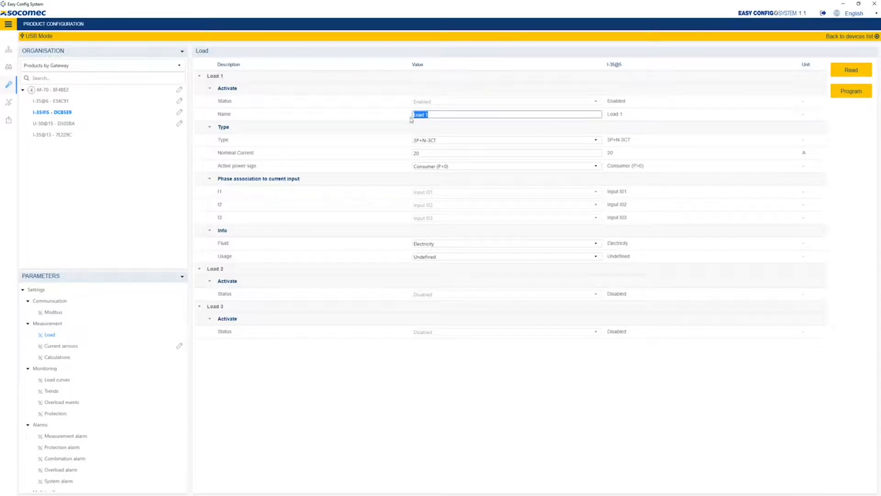
text(PC1)
click(419, 140)
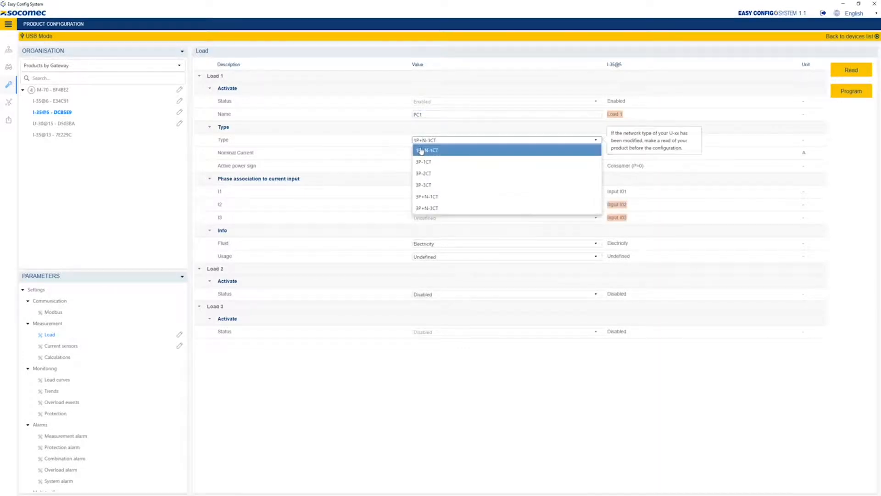
click(421, 150)
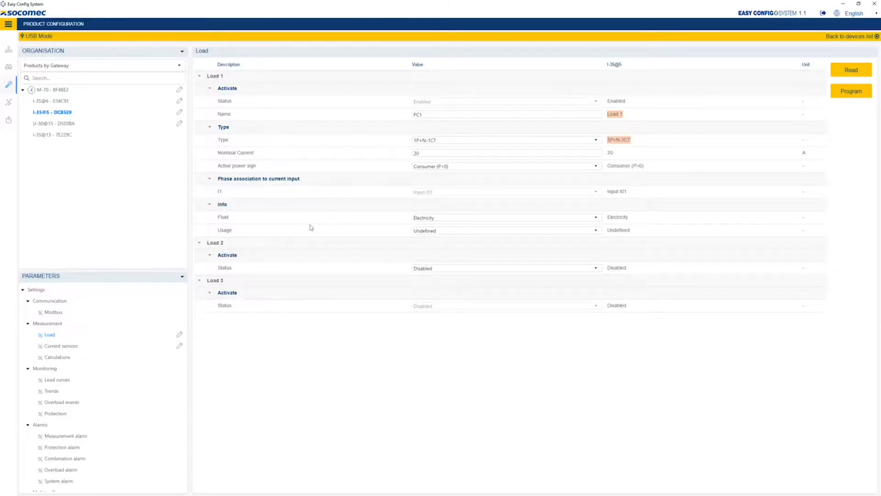
- Enable Load 2 of the I-35@5 module, name it PC2 and set its nominal current to 20 A
click(468, 274)
click(461, 288)
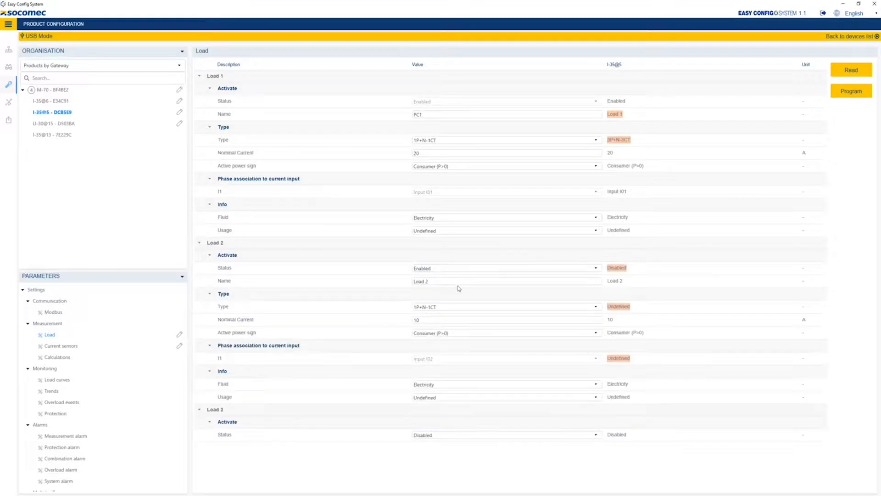
drag(445, 284, 400, 283)
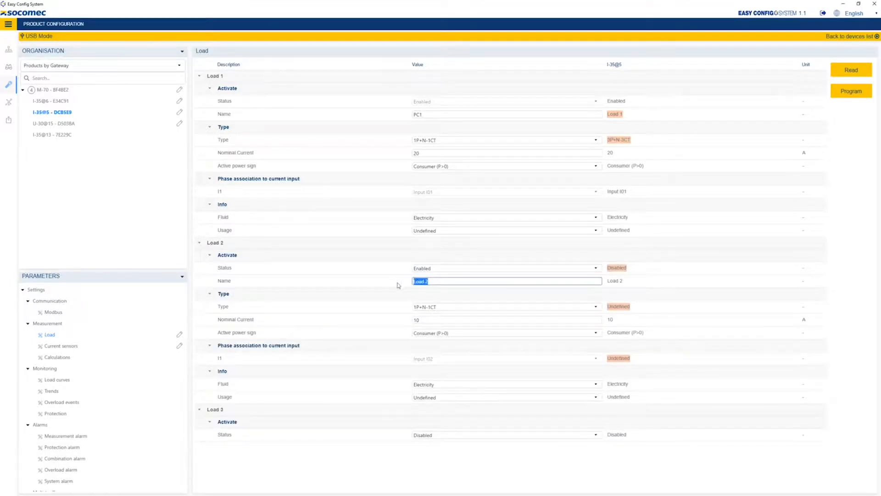
text(PC2)
drag(421, 319, 414, 318)
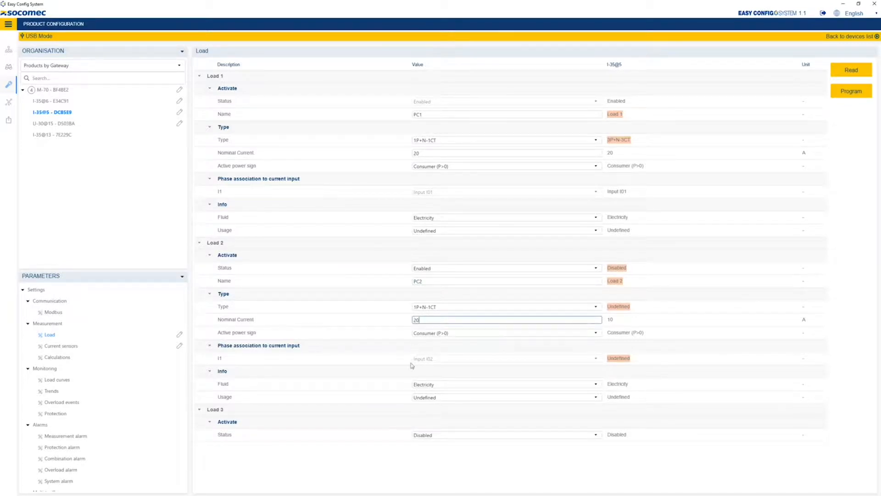
- Enable Load 3 of the I-35@5 module, name it PC3 and set its nominal current to 15 A
click(466, 436)
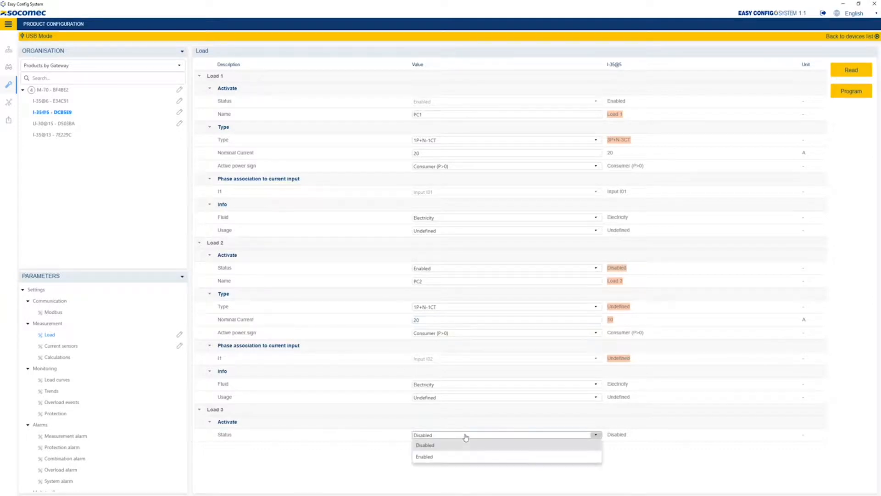
click(444, 456)
drag(437, 450, 414, 448)
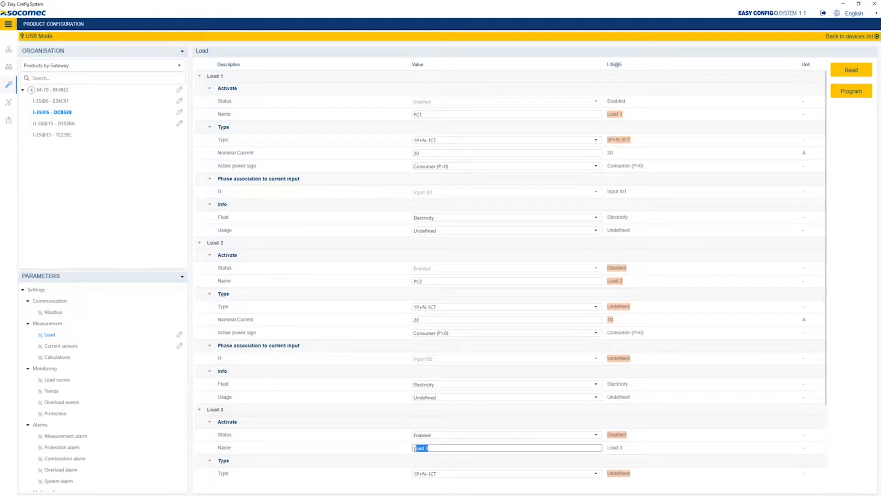
text(PC3)
click(825, 289)
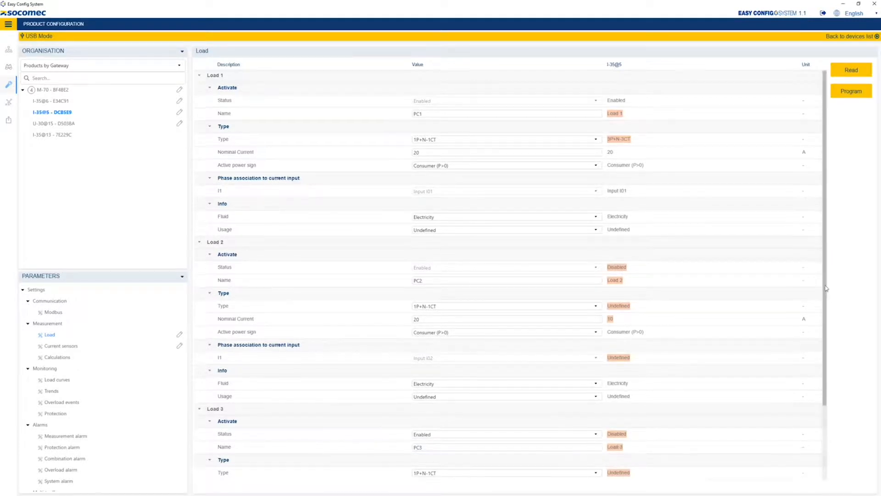
drag(825, 286, 822, 367)
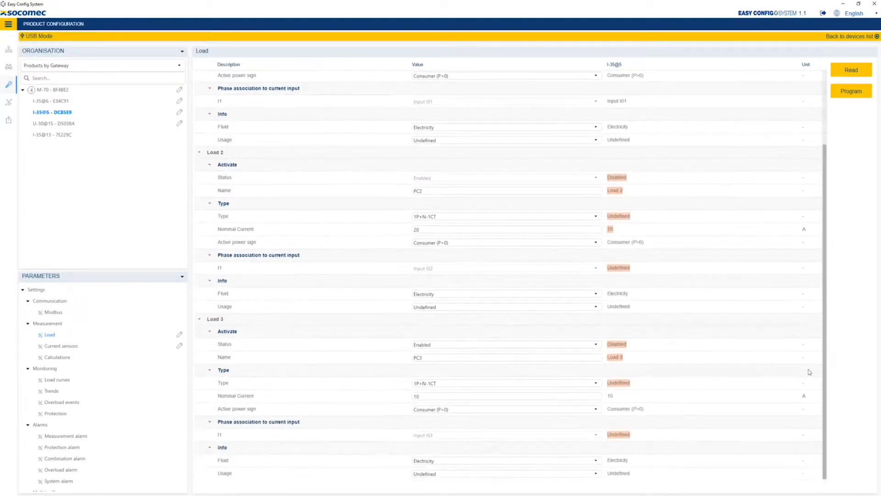
drag(417, 396, 409, 396)
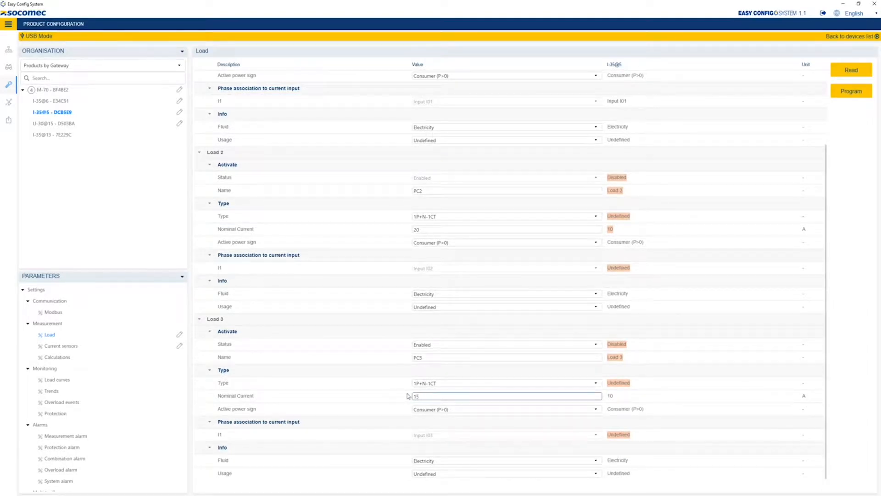
text(15)
click(389, 390)
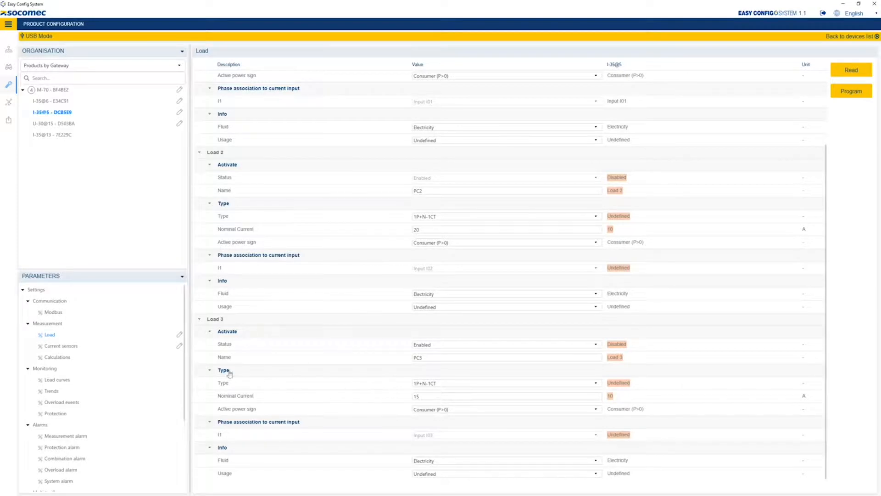
- Set Load 1 of the I-35@13 module to type 1P+N-1CT, name PC4 and nominal current 5 A
click(65, 137)
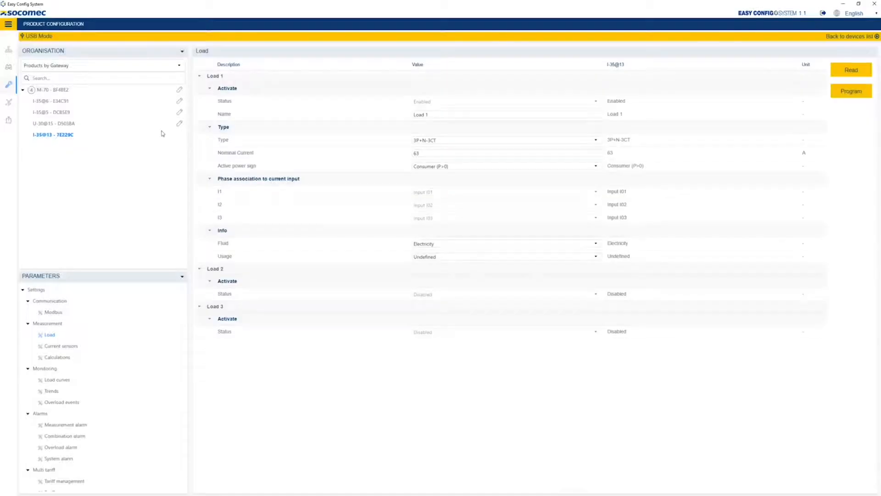
click(449, 139)
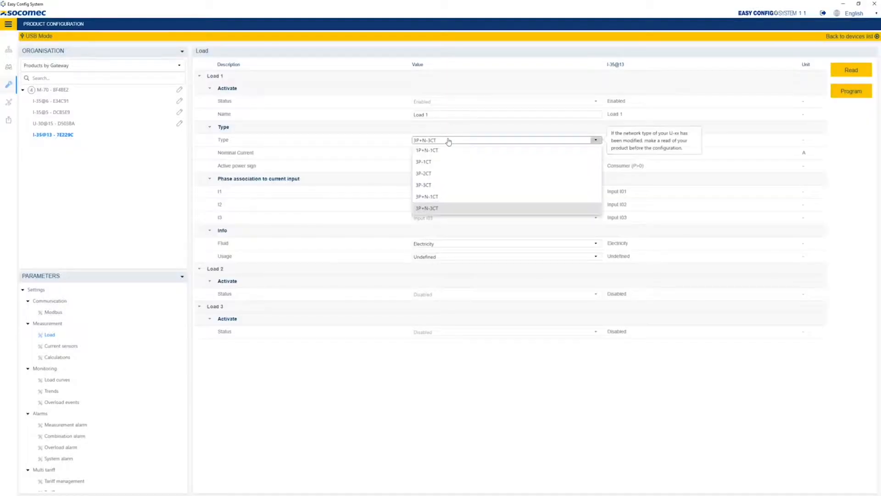
click(446, 149)
drag(444, 115, 405, 117)
text(PC4)
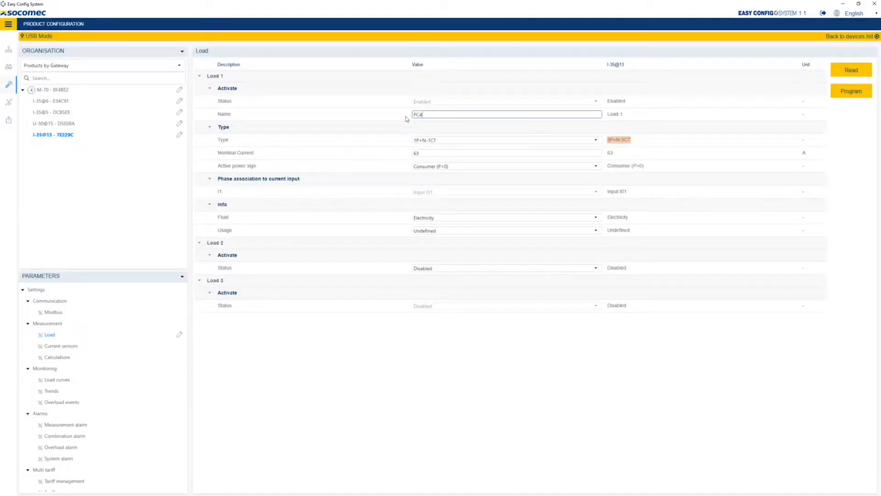
key(Tab)
text(5)
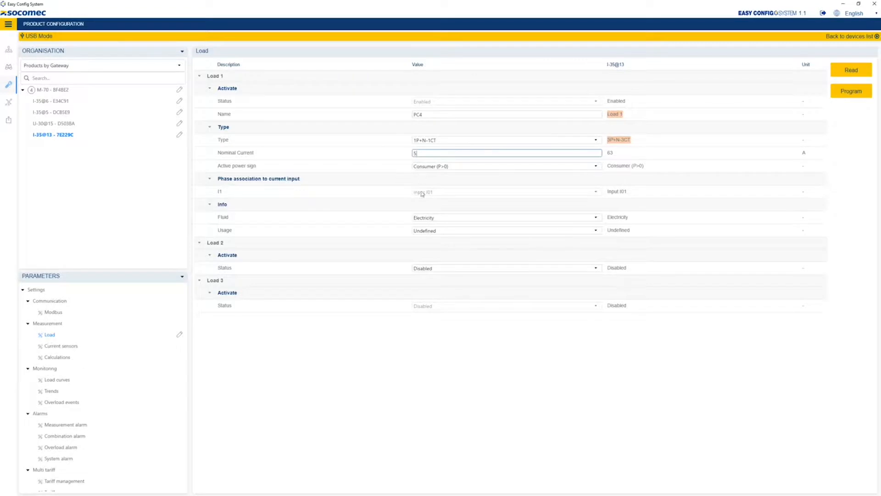
- Enable Load 2 of the I-35@13 module, name it PC5 and set its nominal current to 5 A
click(427, 269)
click(433, 285)
drag(433, 285, 392, 285)
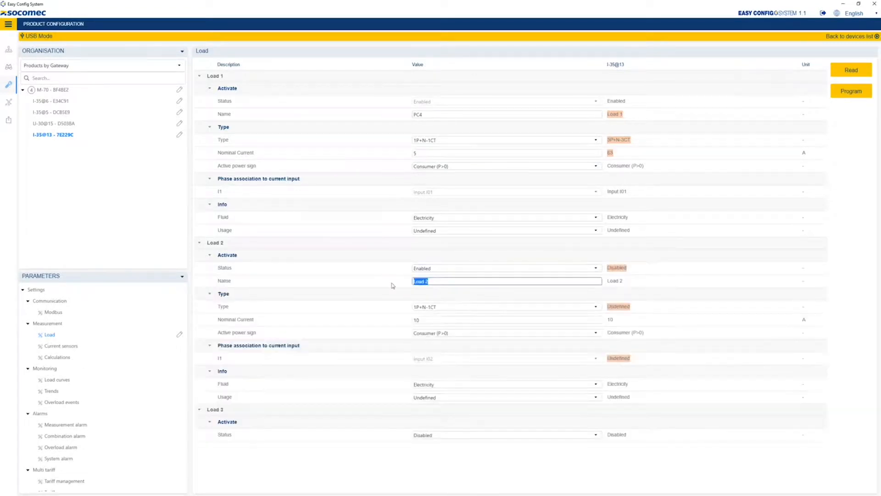
text(PC5)
drag(438, 318, 407, 318)
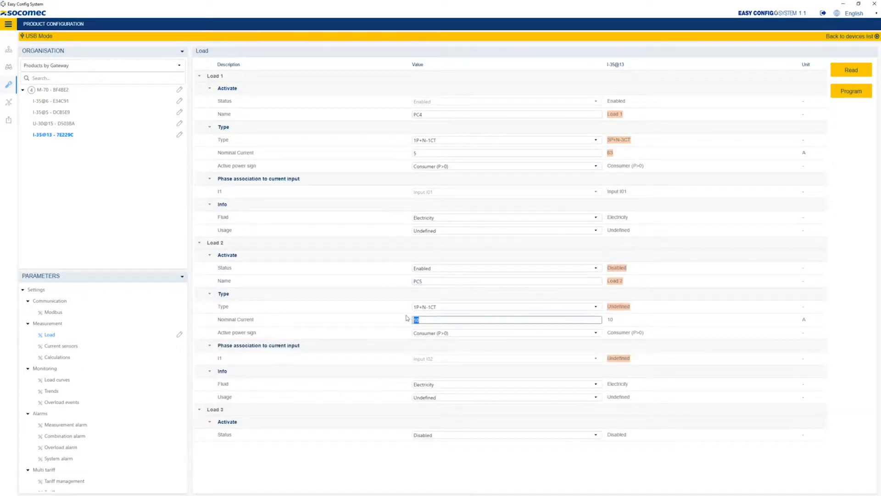
- Enable Load 3 of the I-35@13 module and name it PC6
click(437, 435)
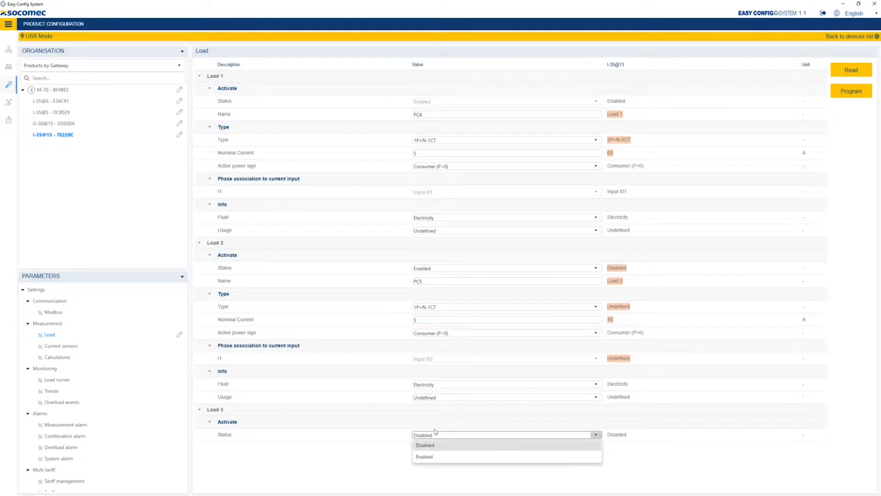
click(437, 452)
drag(437, 451, 398, 449)
text(PC)
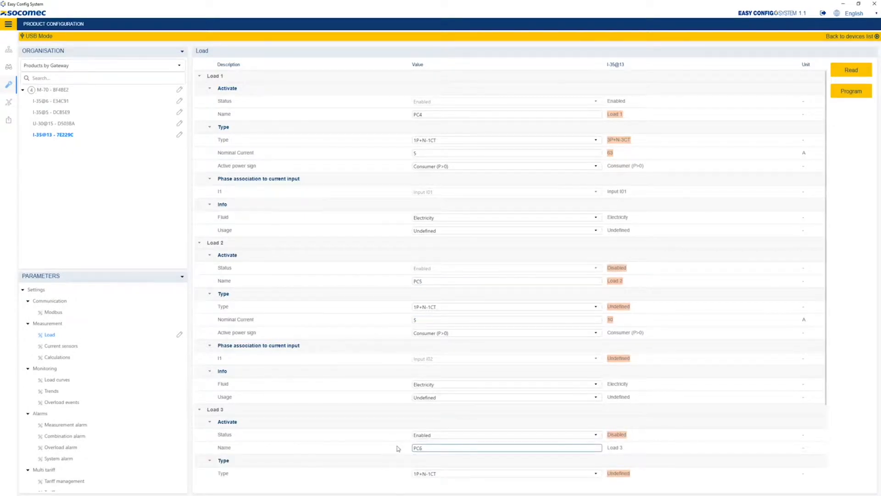
text(6)
drag(826, 341, 825, 442)
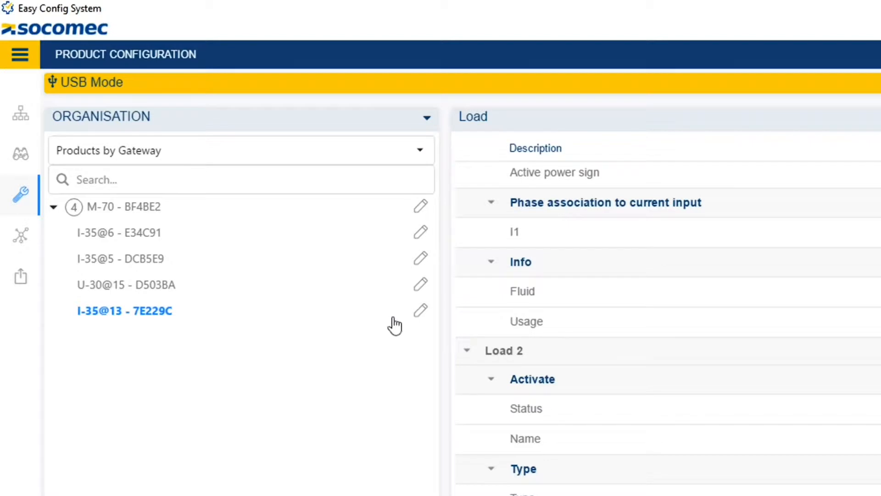
- Program all the modified devices, the M-70 gateway and its U-30 and I-35 modules, in one batch
click(28, 289)
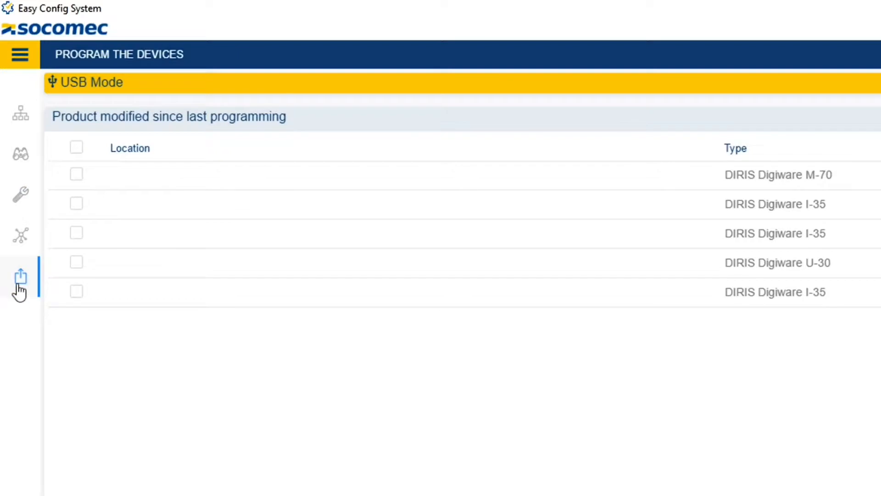
click(76, 148)
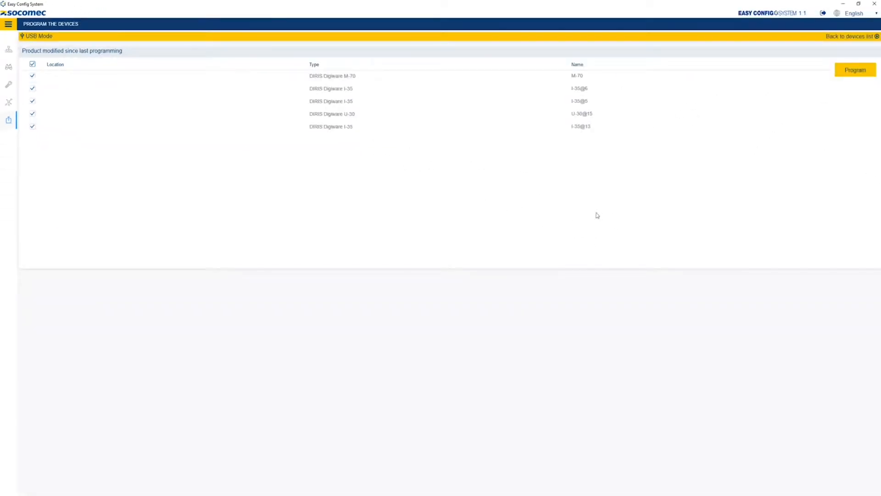
click(848, 78)
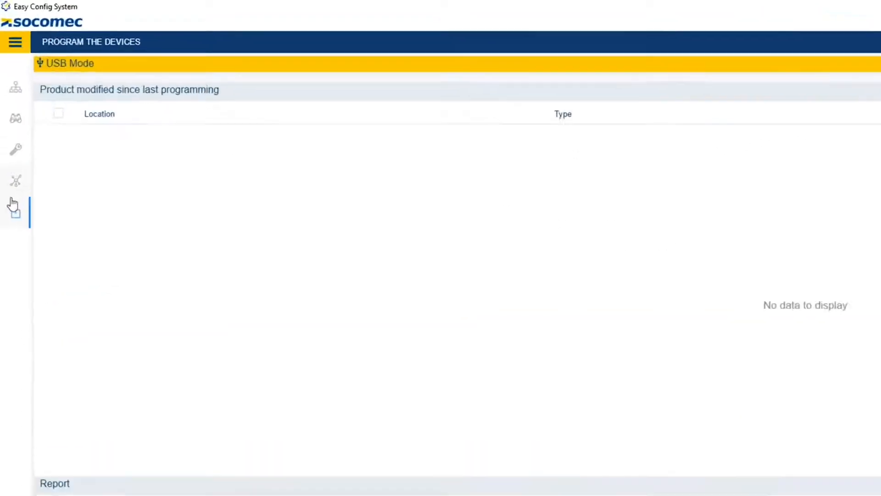
- Inspect the wiring diagnostic and the instantaneous load measurements of the I-35@6 module in the real-time visualisation
click(15, 151)
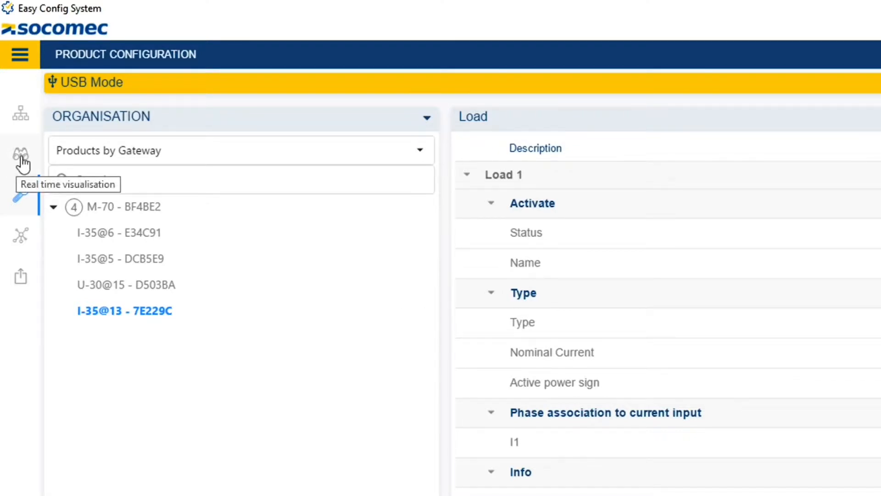
click(22, 159)
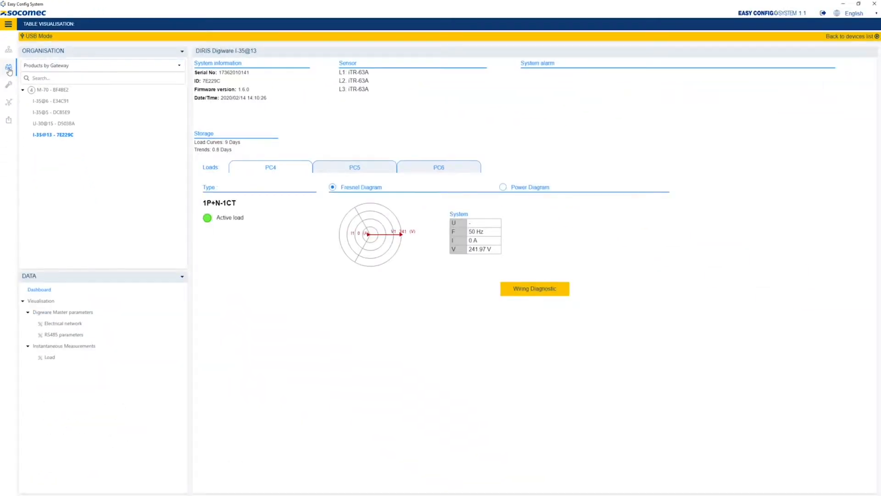
click(47, 101)
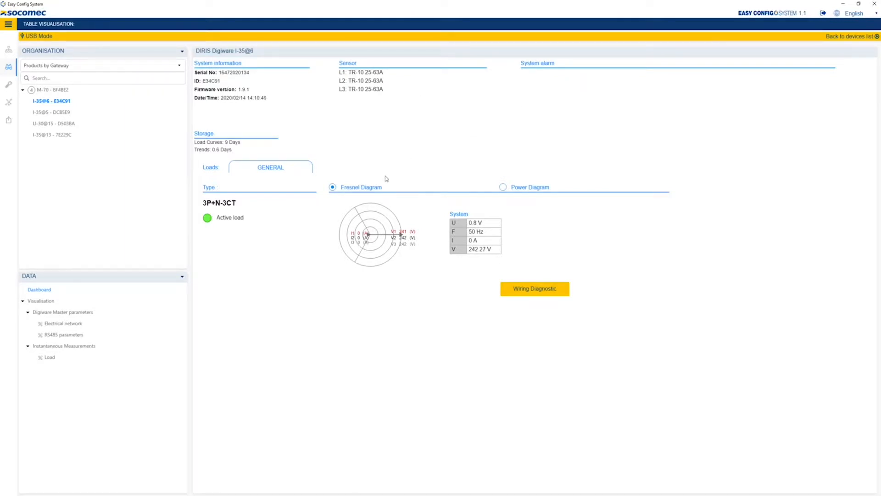
click(541, 289)
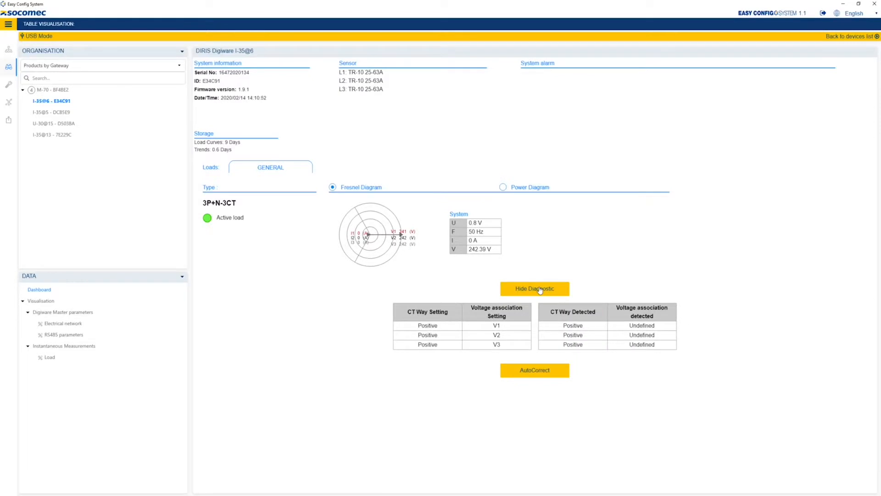
click(540, 289)
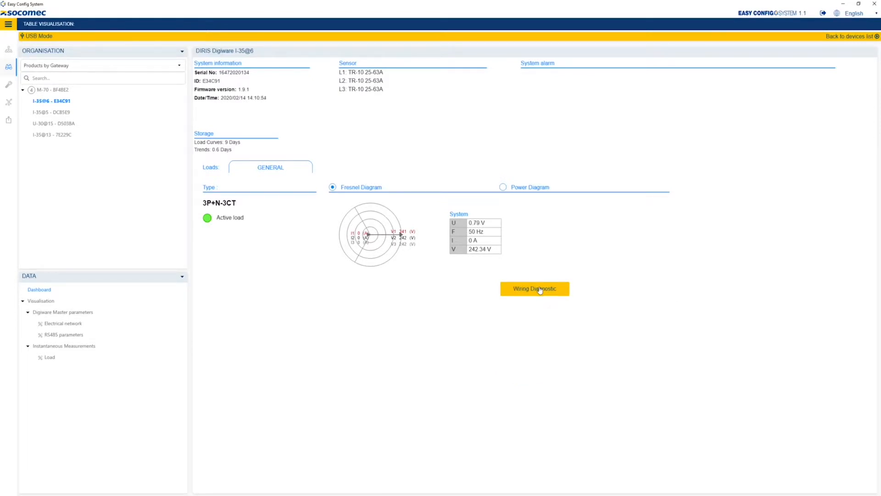
click(49, 358)
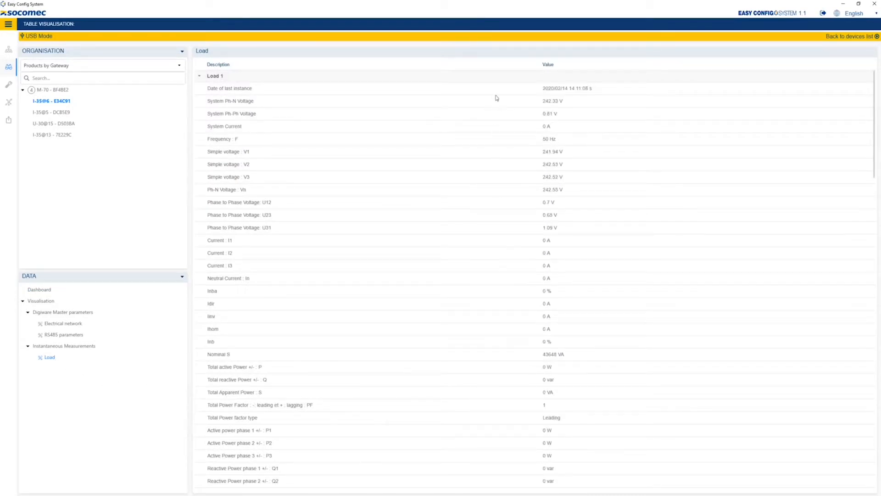
scroll(509, 367, down, 1)
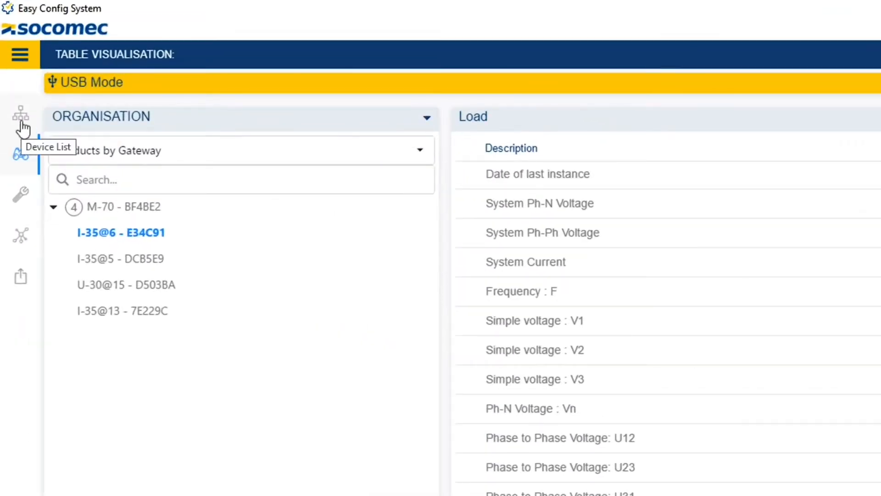
- Save the configuration of the I-35 module at Modbus address 6 as a template named I-35 GENERAL
click(22, 130)
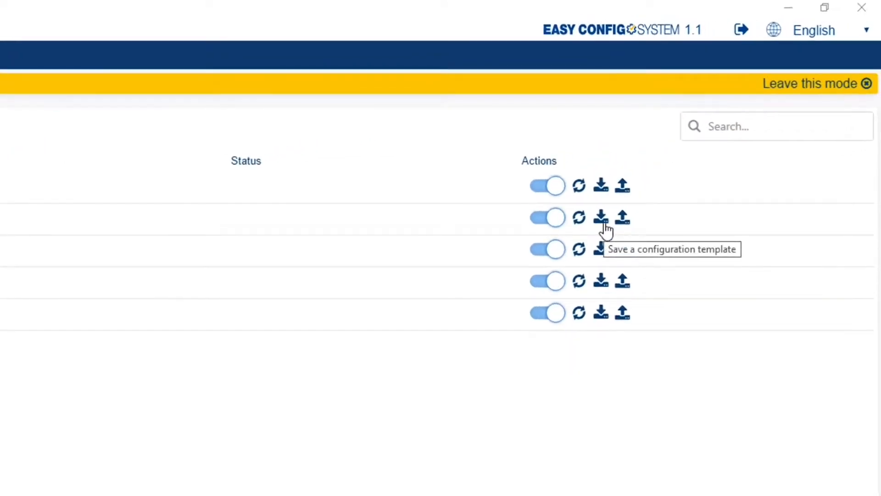
click(605, 223)
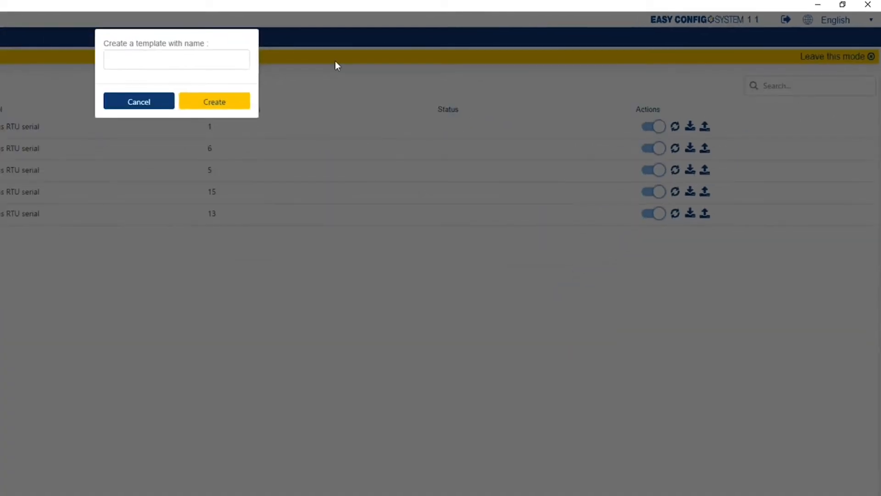
click(147, 53)
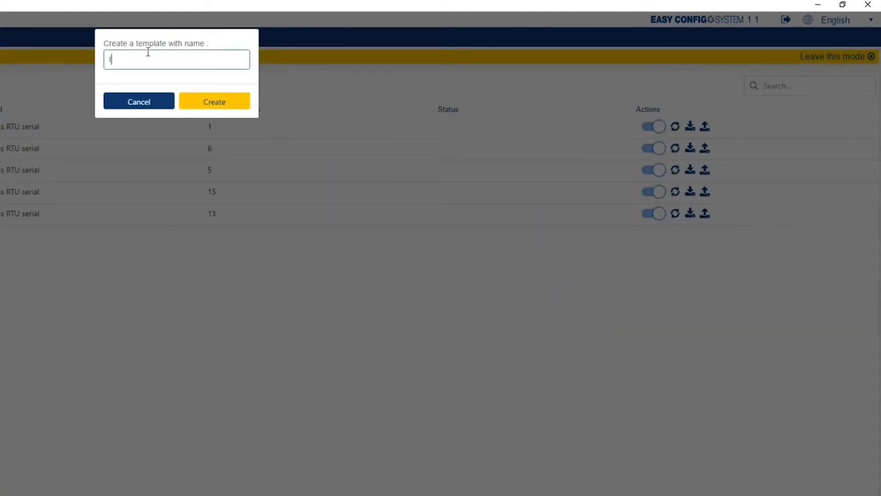
text(I-35 GENERAL)
click(192, 102)
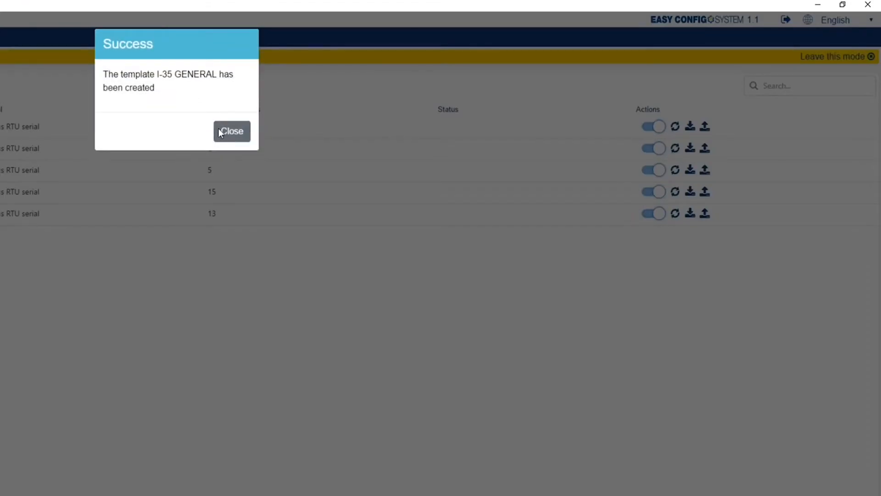
click(219, 132)
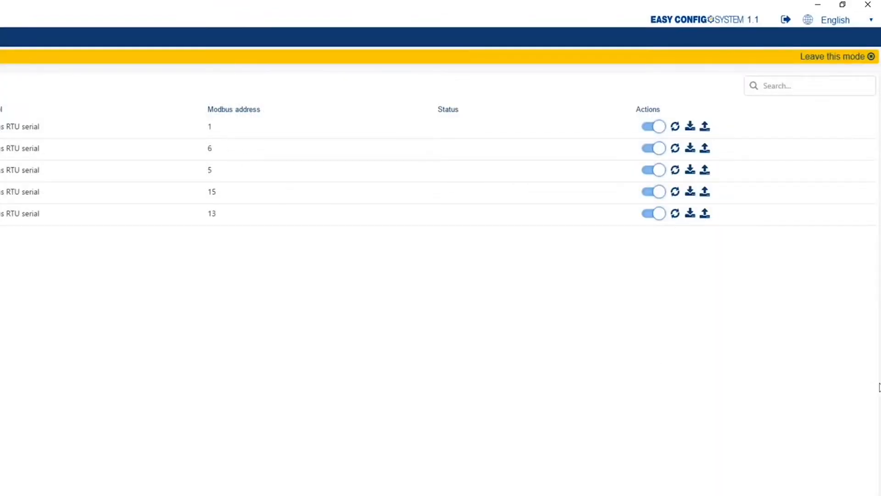
- View the templates available to apply to the module at Modbus address 5, without applying one
click(709, 176)
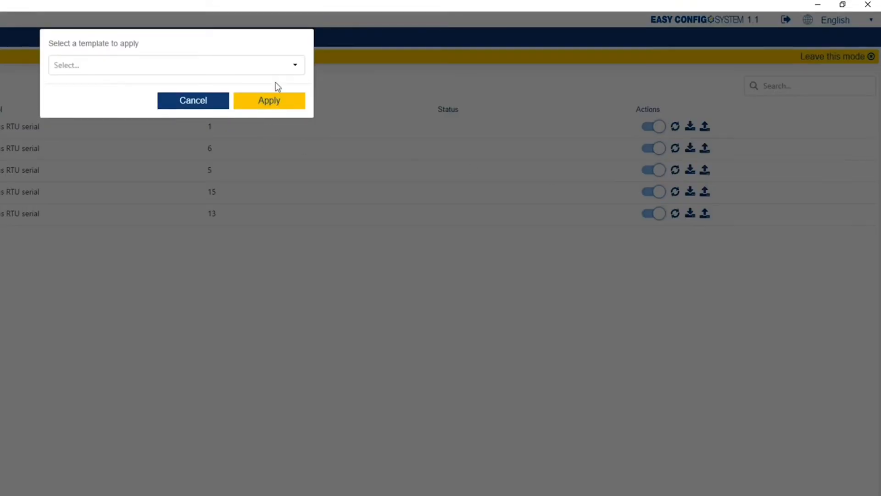
click(273, 69)
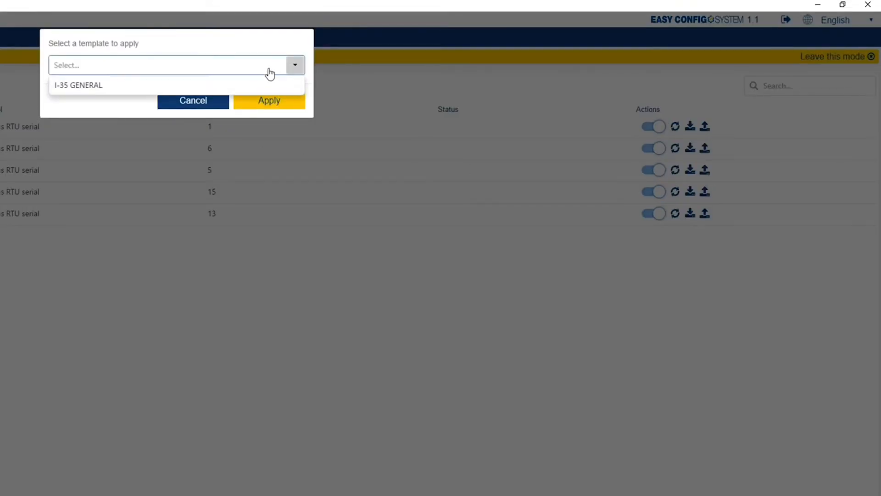
click(266, 72)
click(214, 101)
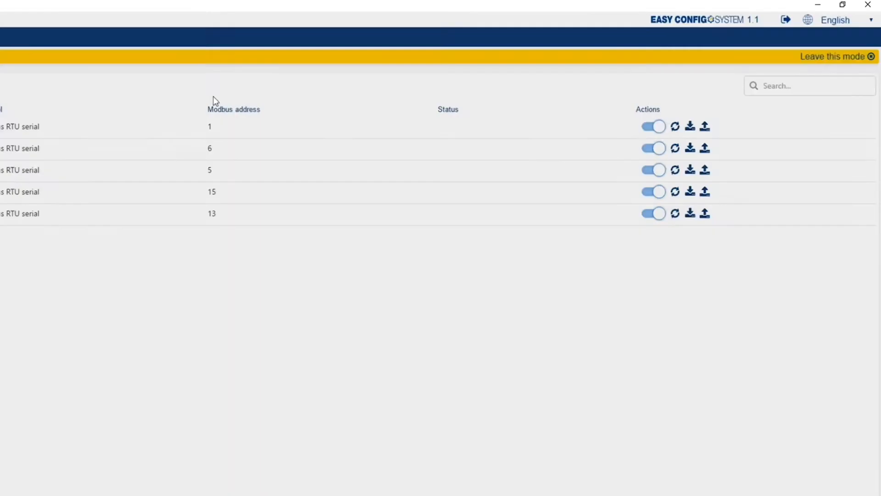
- Leave USB mode without adding the configured devices to the device list
click(806, 58)
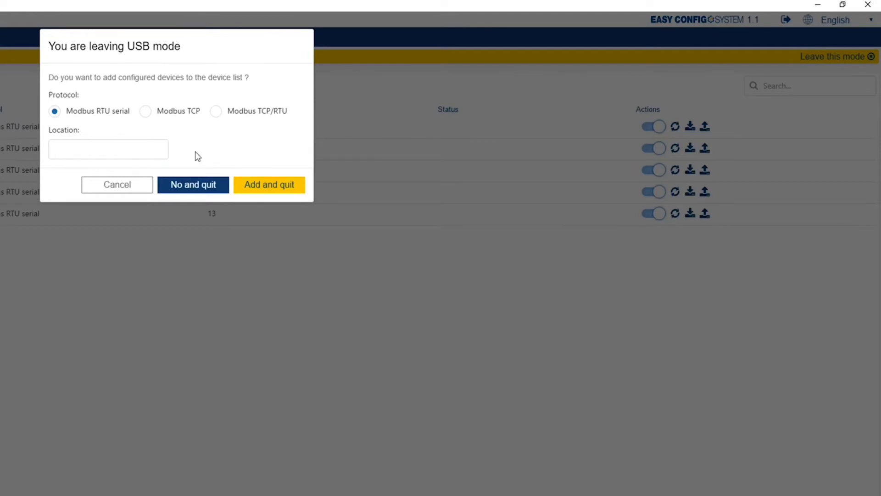
click(189, 185)
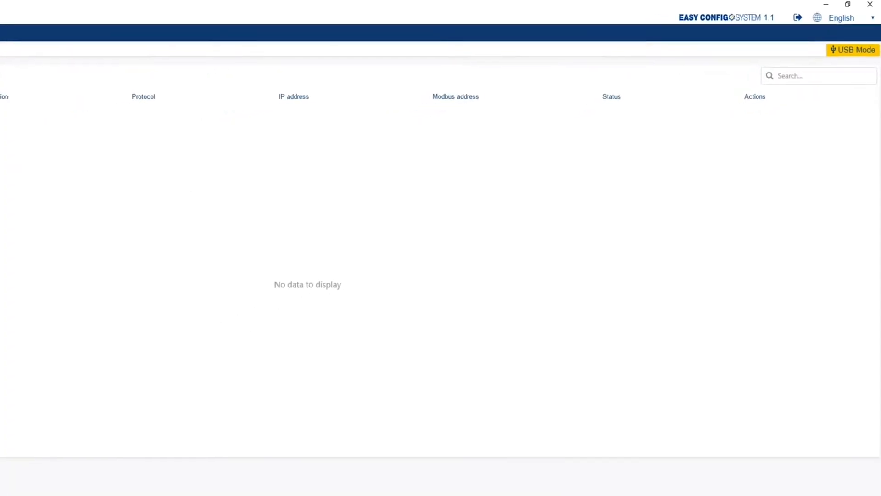
- Review the saved templates in Templates management and return to the list of system configurations
click(8, 24)
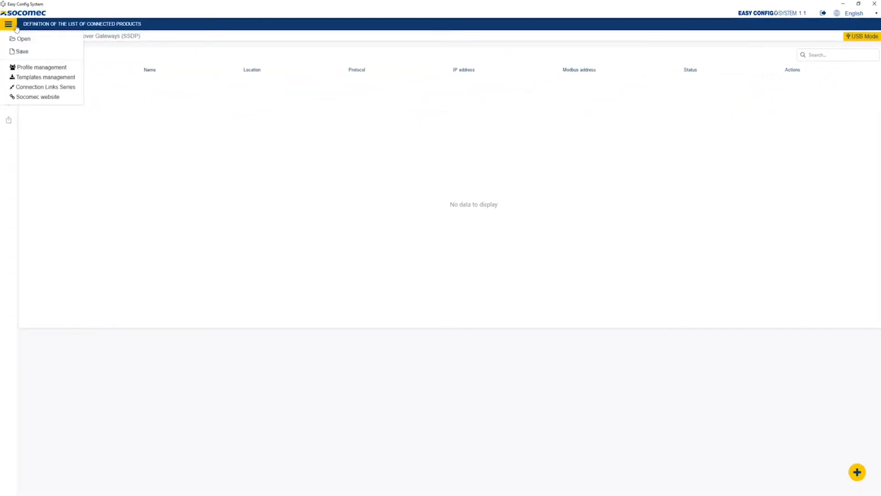
click(22, 77)
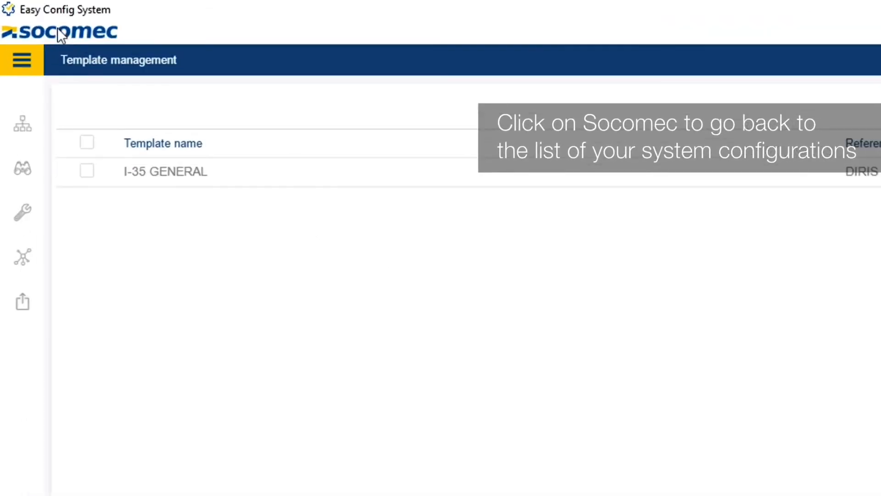
click(59, 30)
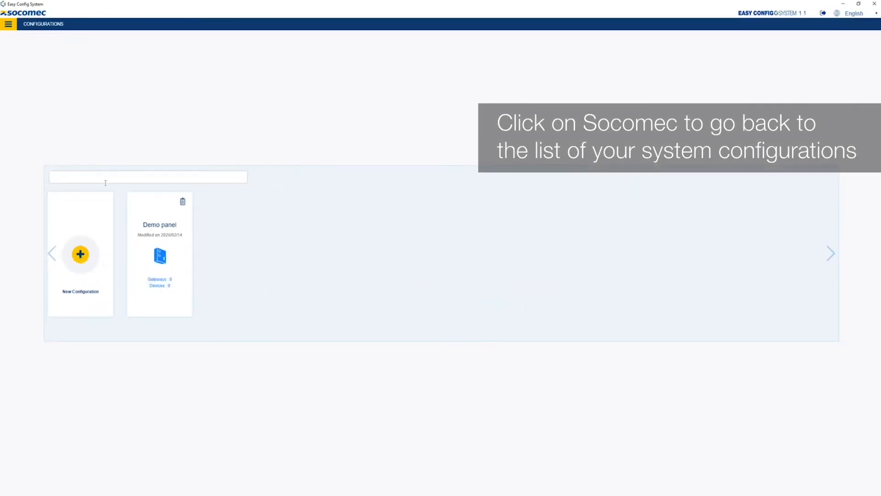